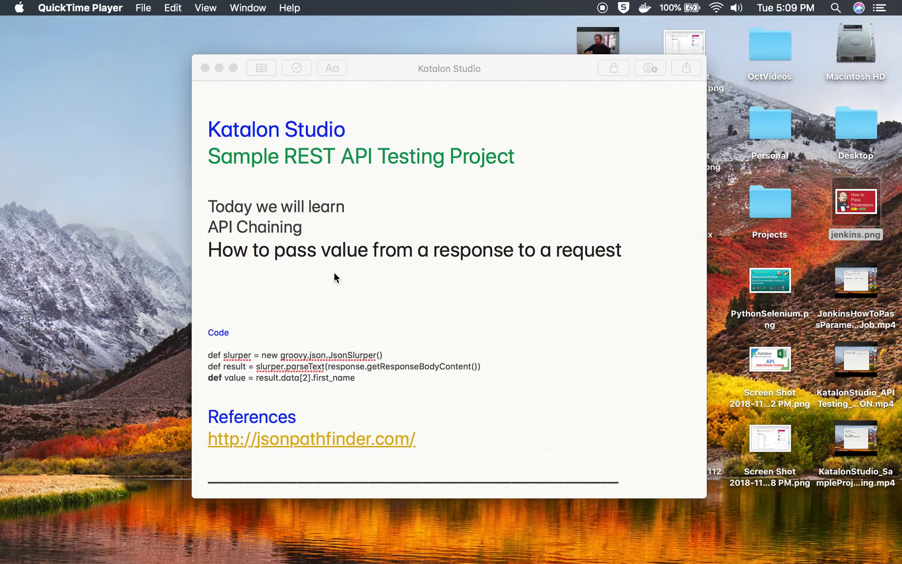
Step: Review the lesson note on passing a response value into a request, then switch to Katalon Studio
left_click(334, 271)
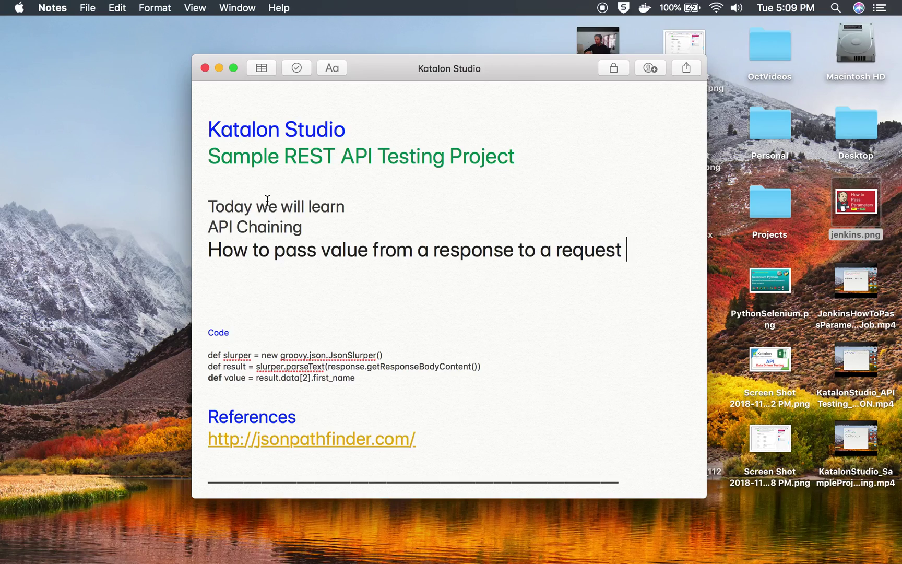
mouse_move(307, 227)
left_mouse_down()
mouse_move(208, 228)
mouse_move(422, 256)
mouse_move(540, 255)
left_mouse_up()
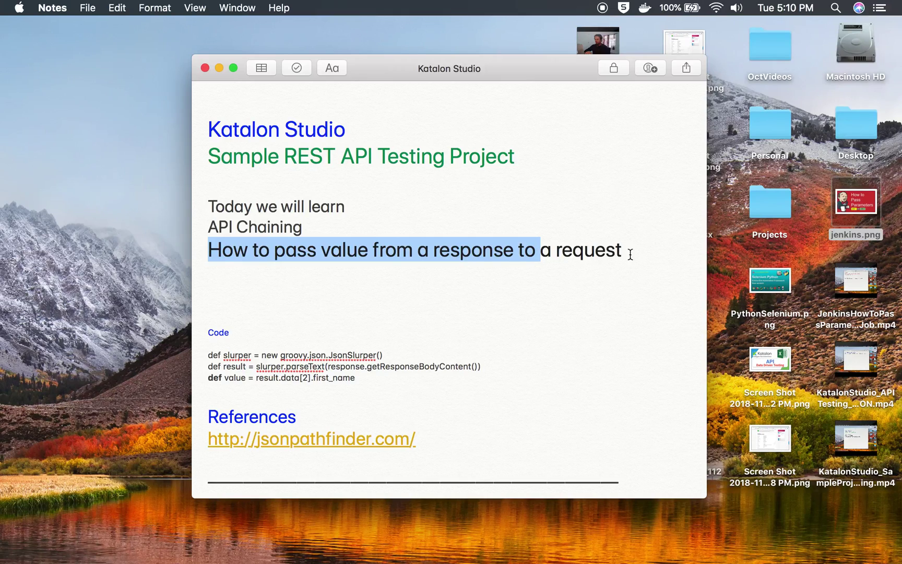
left_click_drag(629, 253, 193, 247)
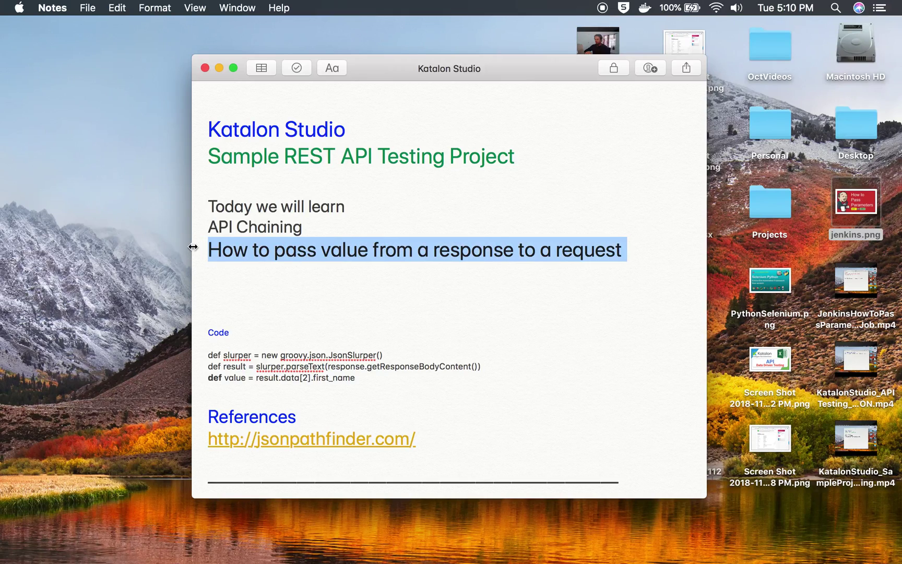
left_click(260, 295)
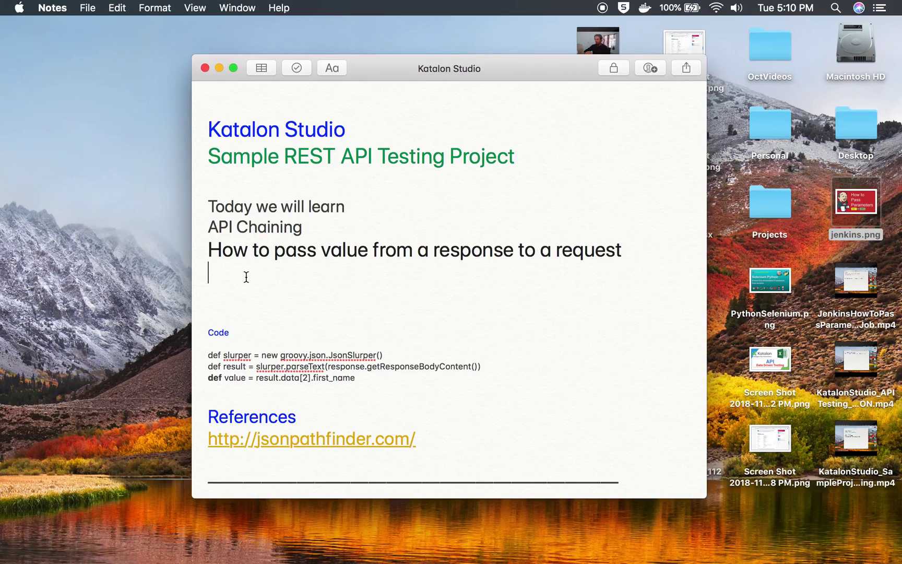
key("ctrl+Right")
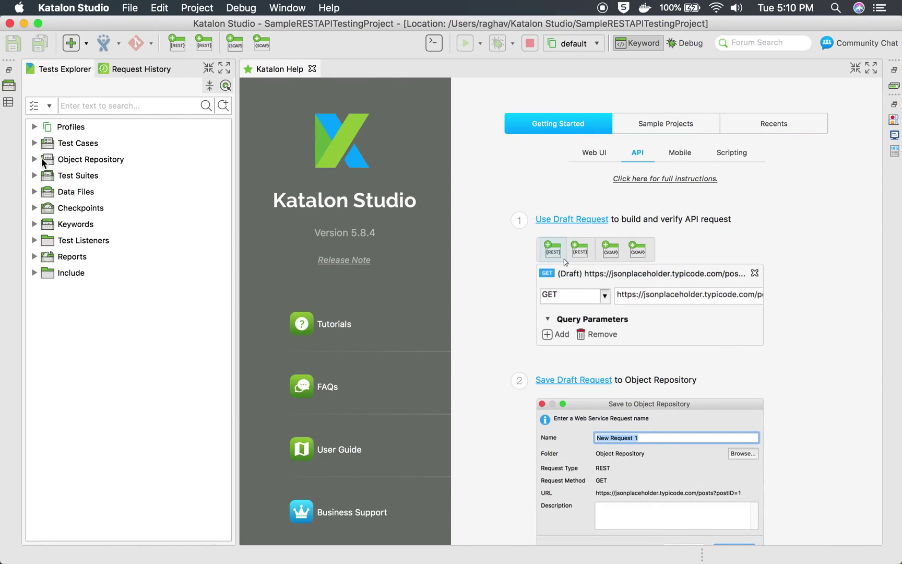
Step: Open the APIChainingDemo test case from Test Cases in its Script view
left_click(34, 144)
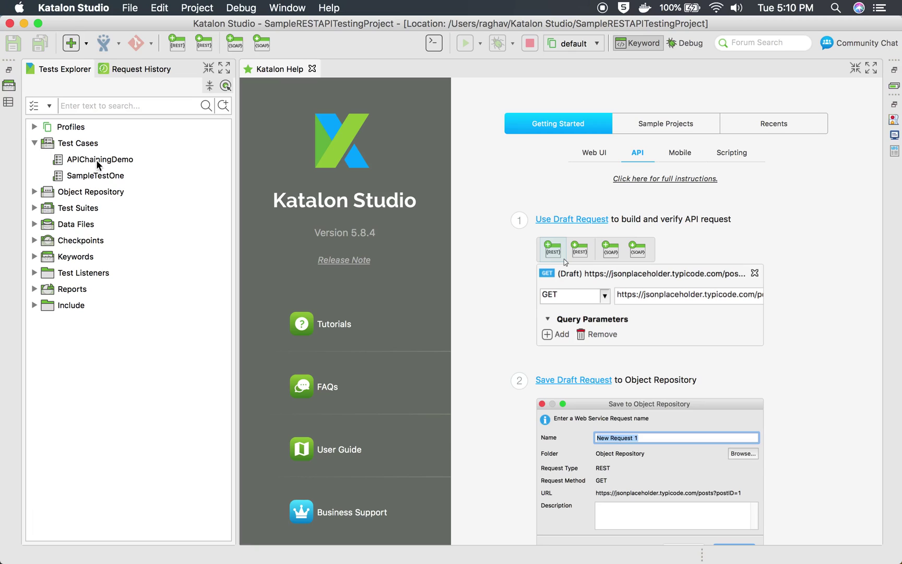
left_click(100, 163)
double_click(100, 160)
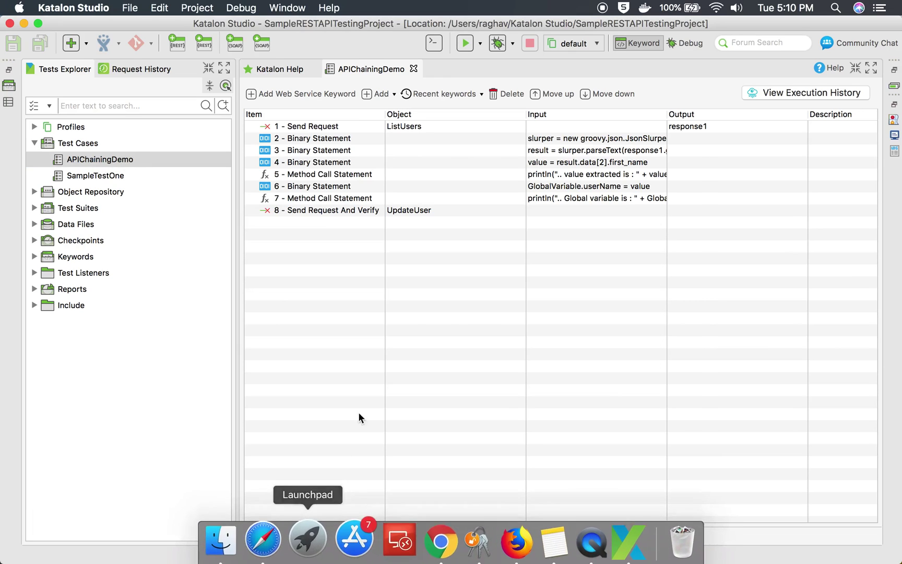
left_click(314, 536)
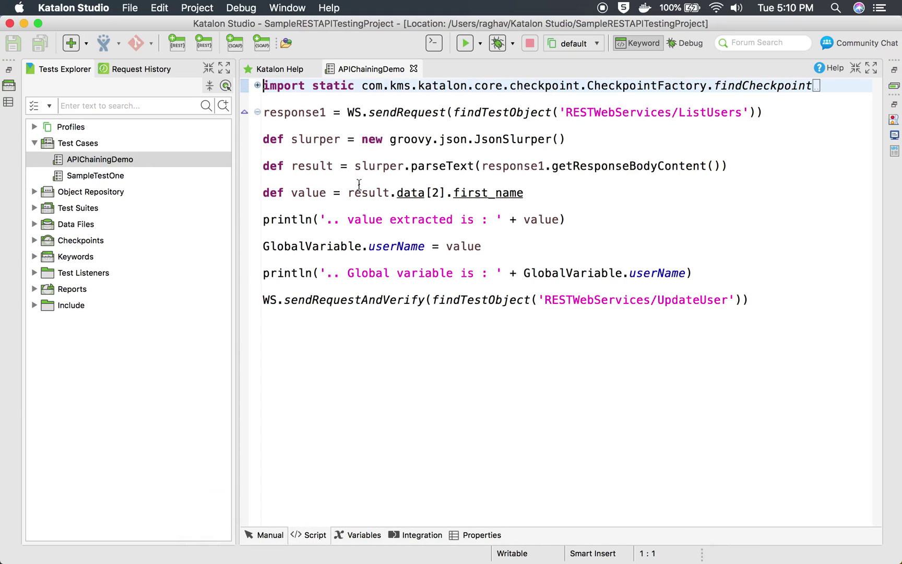
Step: Highlight the JSON slurper parsing lines, the extracted value variable, and GlobalVariable.userName
left_click_drag(291, 139, 652, 176)
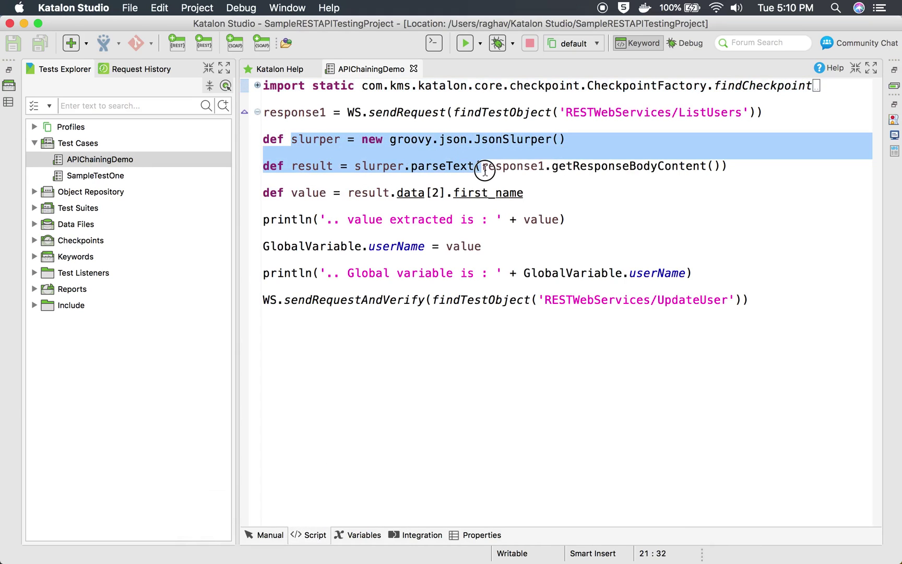
left_click(293, 192)
double_click(317, 193)
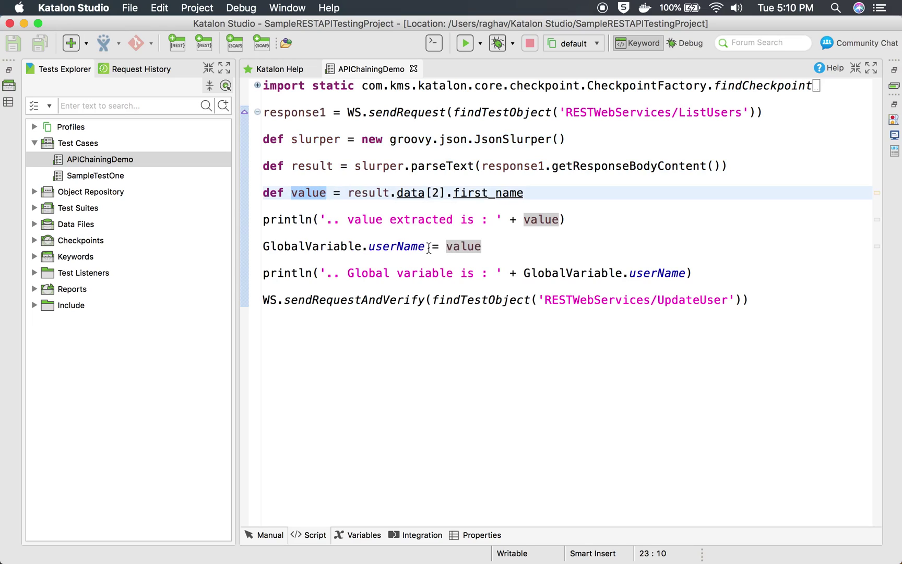
left_click_drag(429, 246, 263, 246)
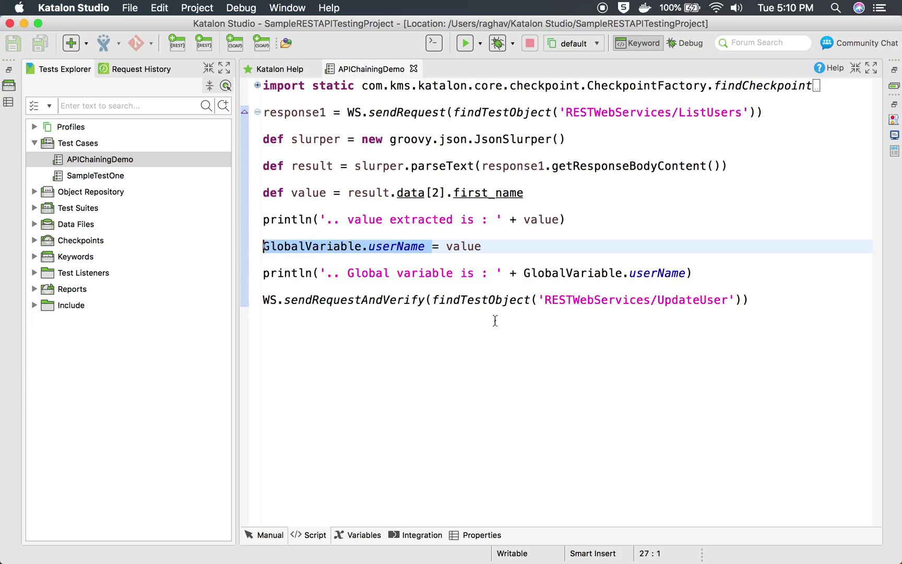
Step: Open the UpdateUser request from Object Repository > RESTWebServices
double_click(86, 193)
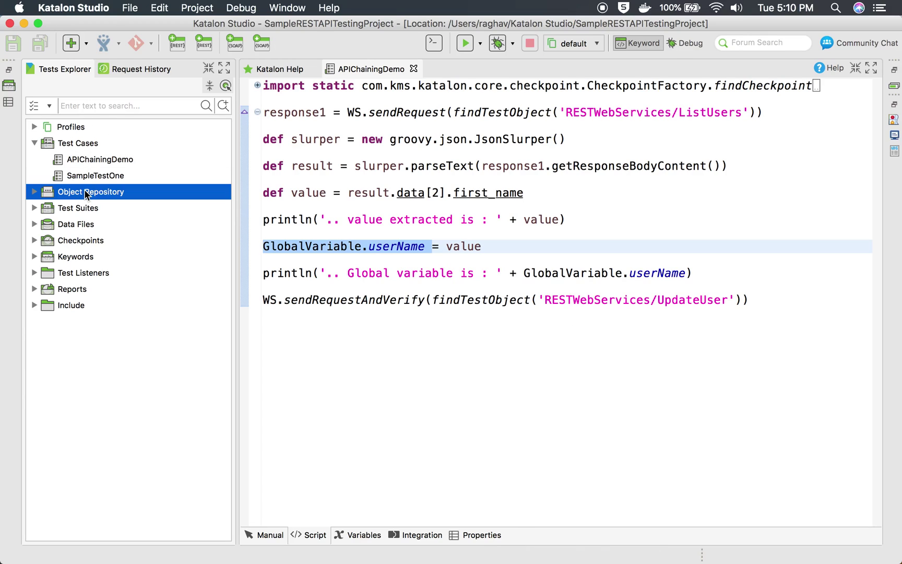
double_click(92, 207)
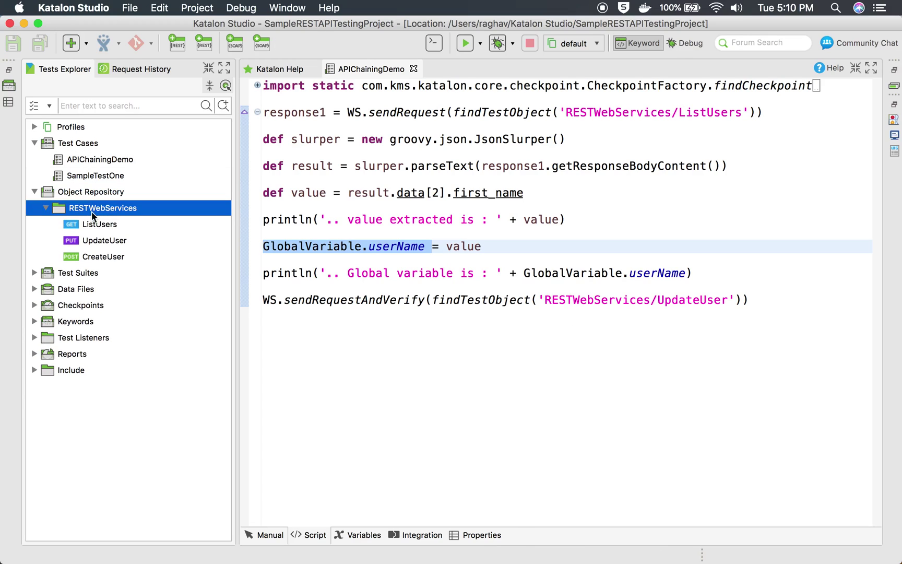
left_click(99, 241)
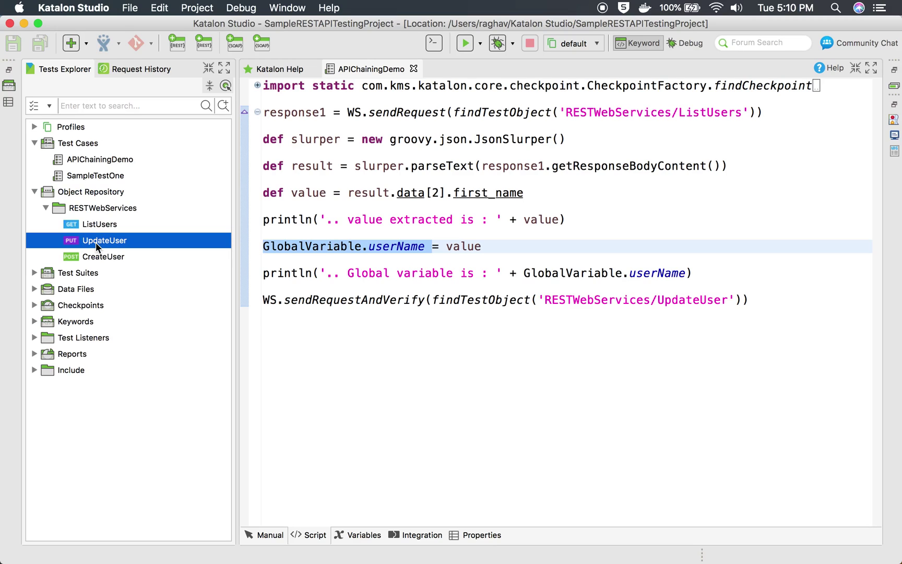
double_click(95, 242)
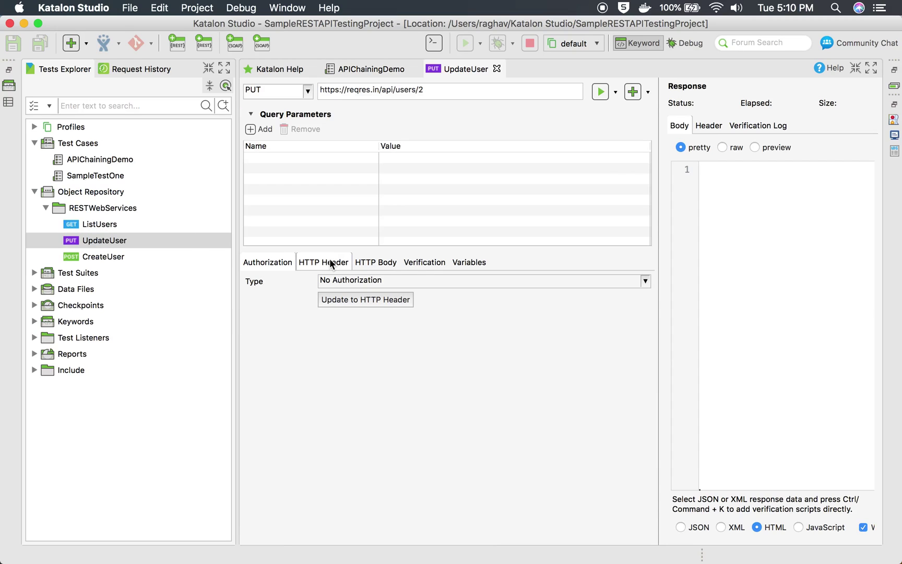
Step: Inspect the ${userName} body placeholder and its variable defaulting to GlobalVariable.userName
left_click(376, 263)
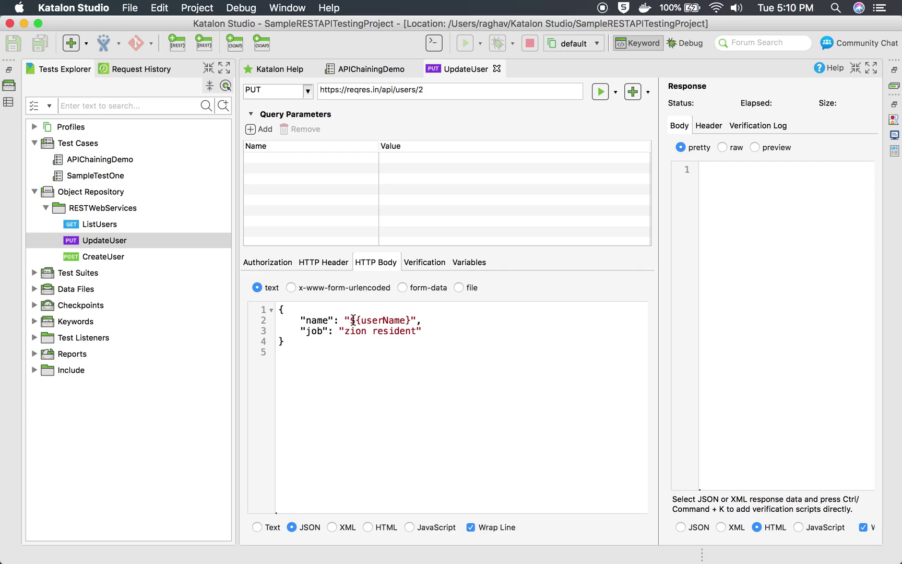
left_click_drag(350, 320, 409, 322)
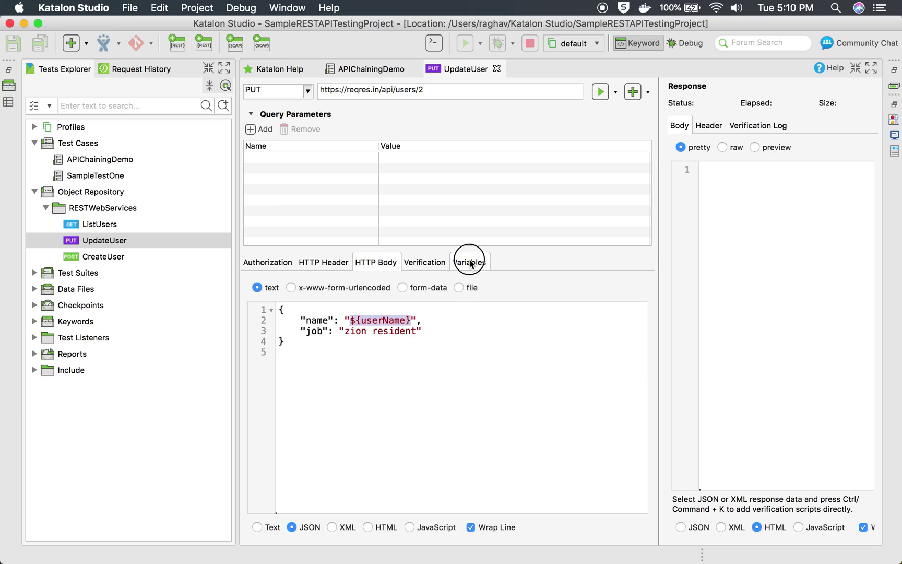
left_click(469, 261)
left_click(311, 310)
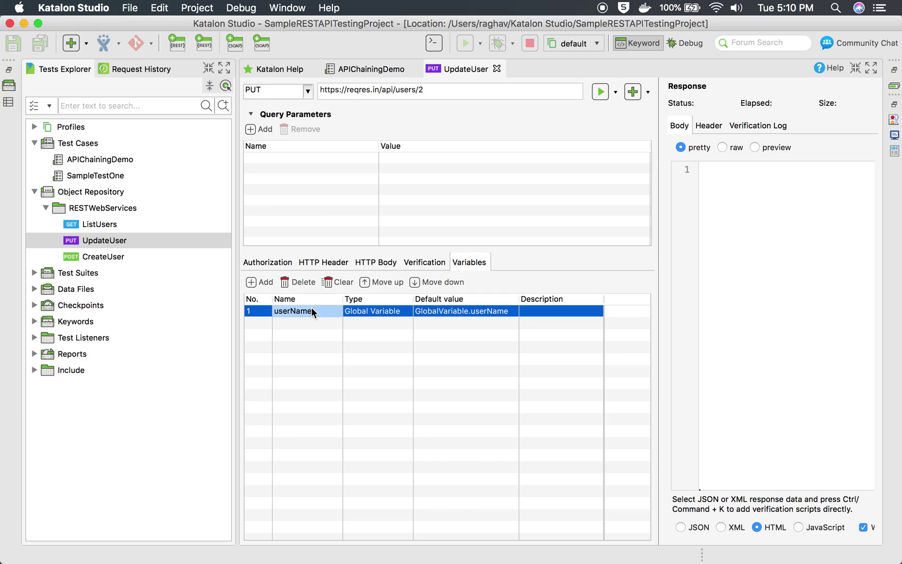
left_click(442, 311)
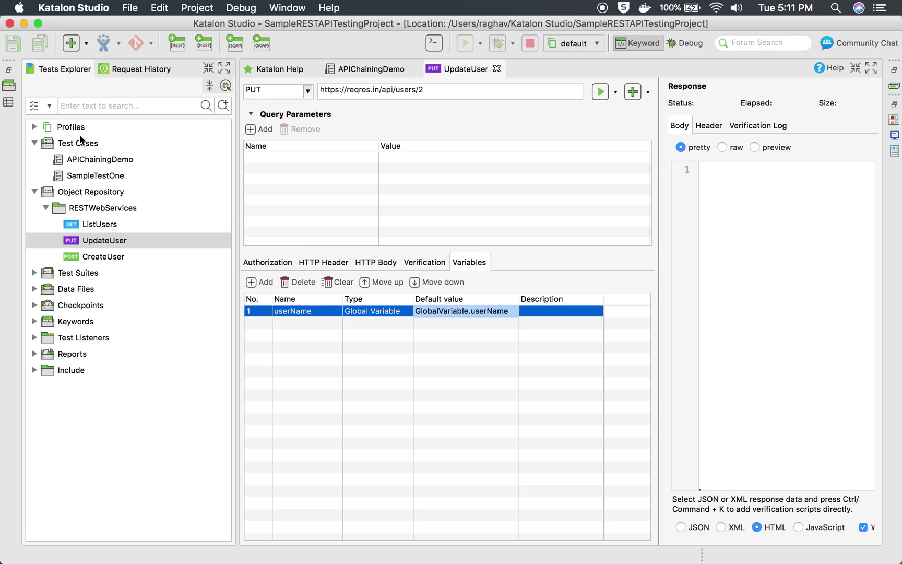
Step: Confirm the default profile sets userName to 'ABC', then bring the UpdateUser request back
double_click(71, 126)
double_click(76, 144)
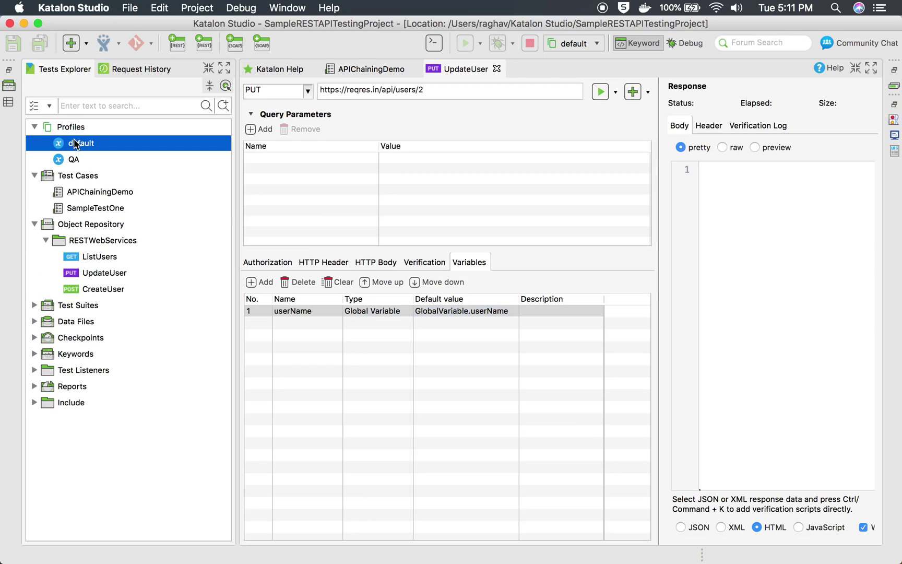
left_click(259, 129)
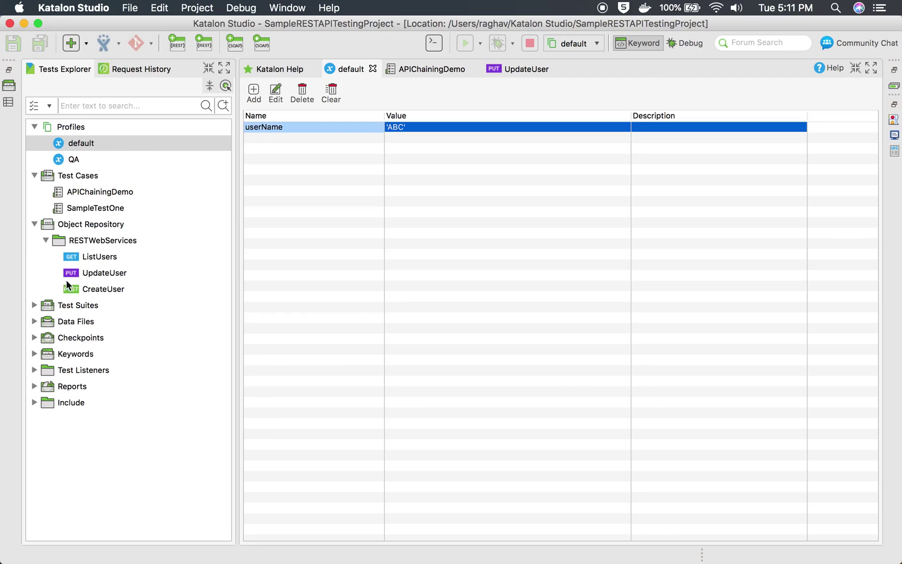
double_click(99, 273)
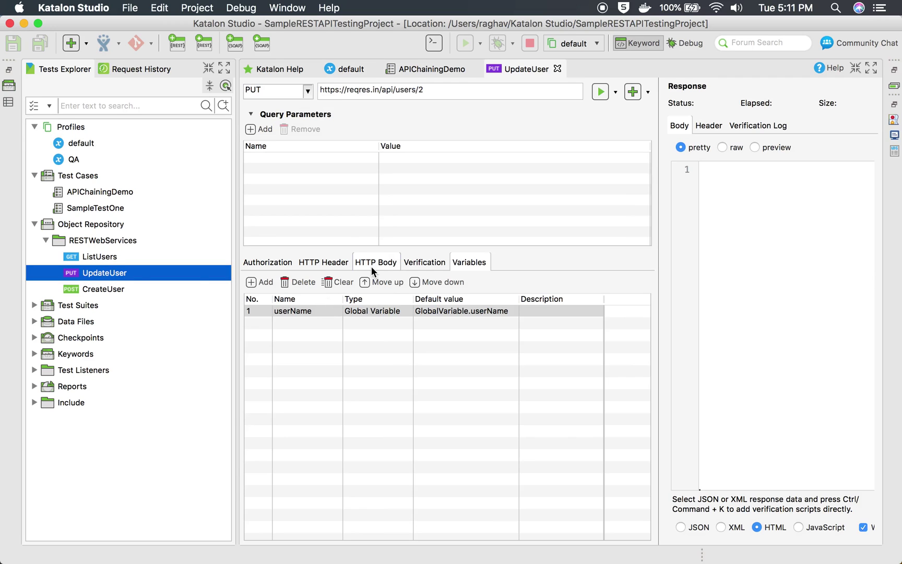
Step: Create 'New Test Case' containing a Send Request step for the UpdateUser request
left_click(374, 262)
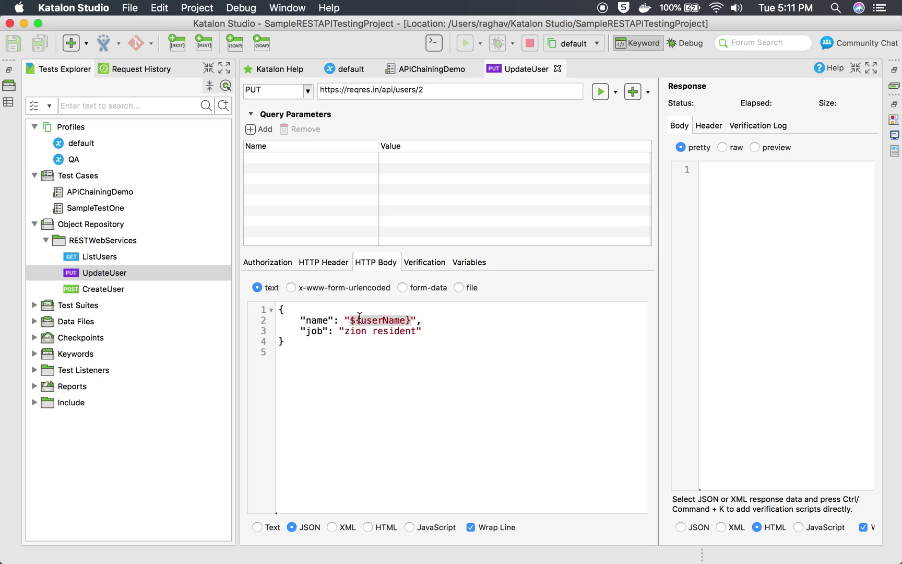
left_click_drag(345, 320, 421, 320)
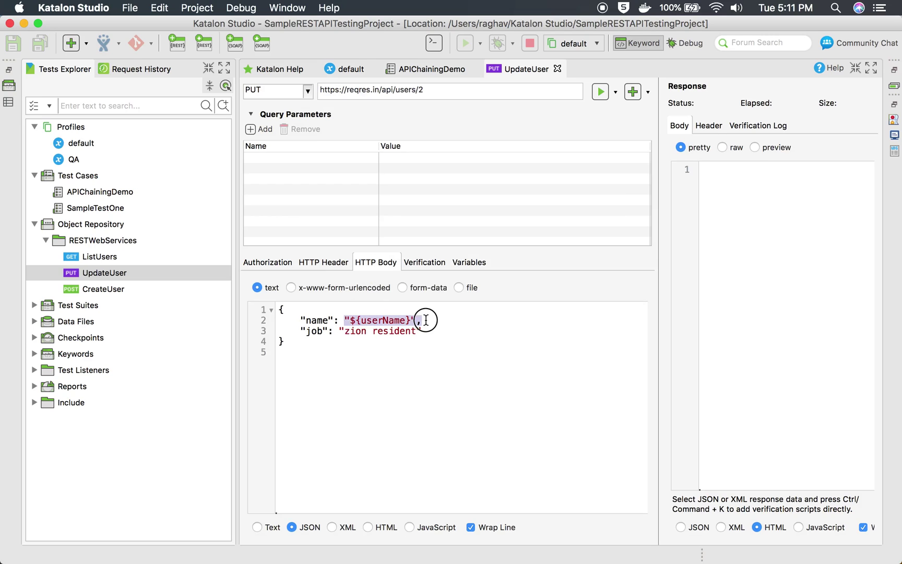
left_click(649, 93)
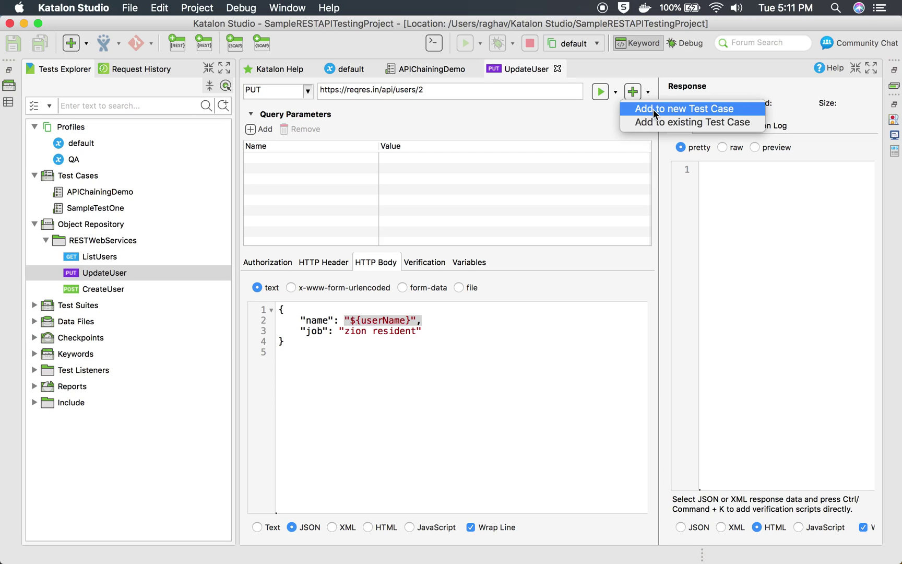
left_click(654, 109)
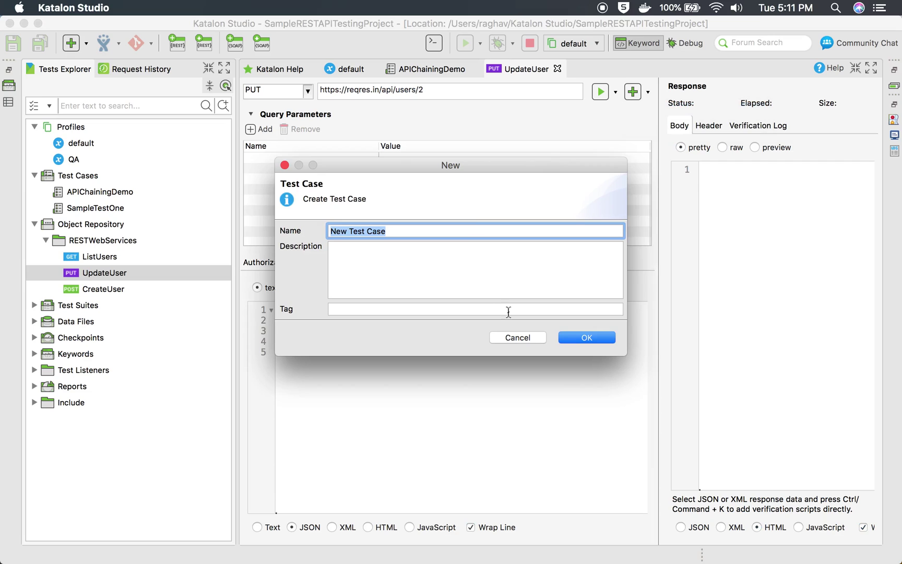
left_click(577, 338)
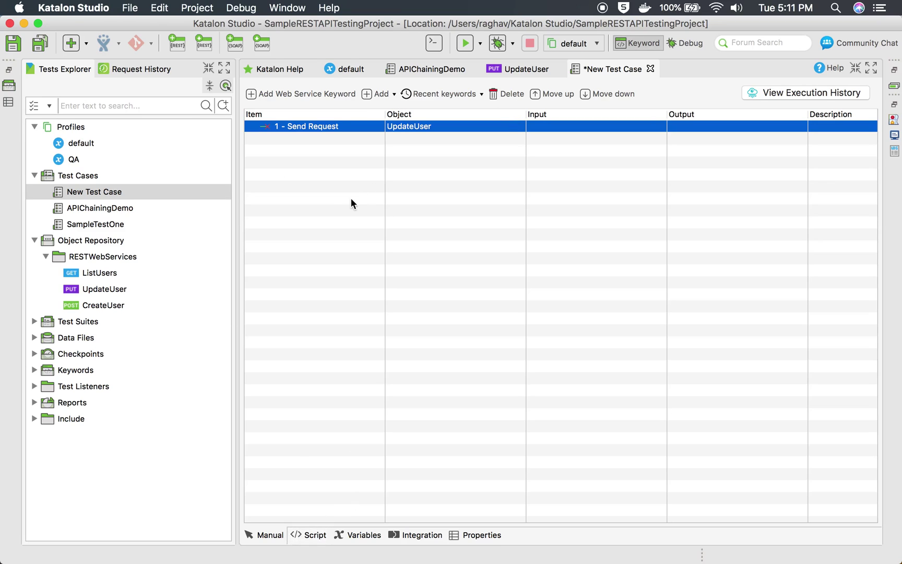
Step: Show New Test Case as script and break its long sendRequest line in two
left_click(314, 535)
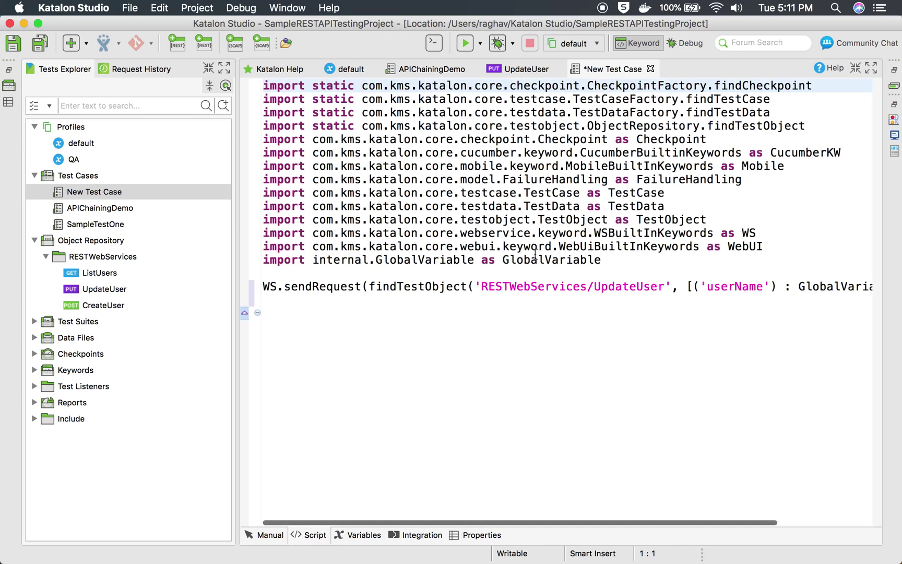
left_click(684, 288)
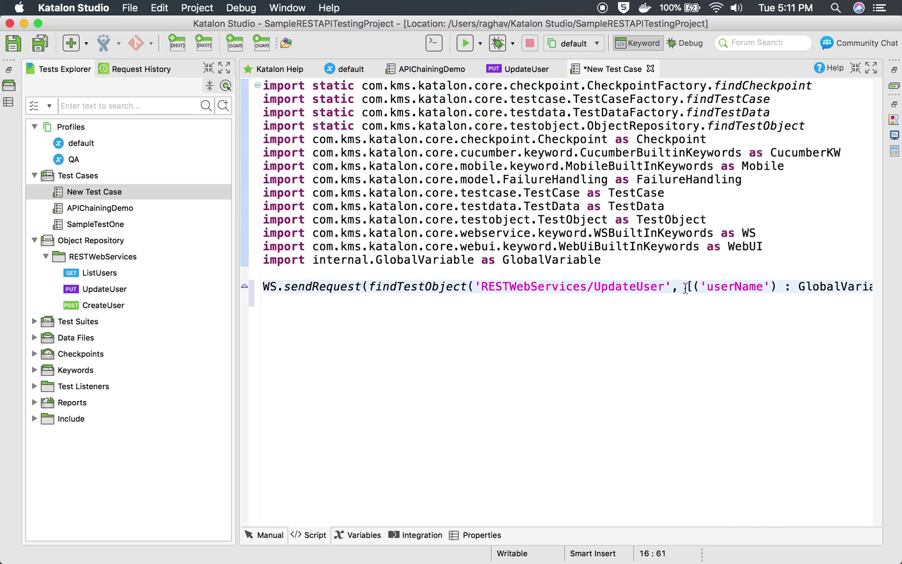
key("Return")
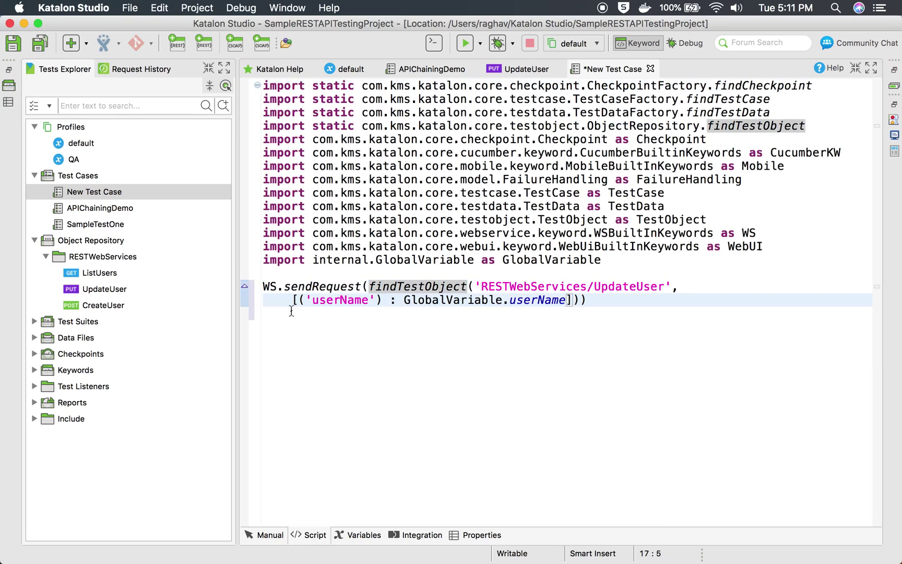
Step: Select the whole UpdateUser sendRequest statement, including its GlobalVariable.userName argument
double_click(623, 286)
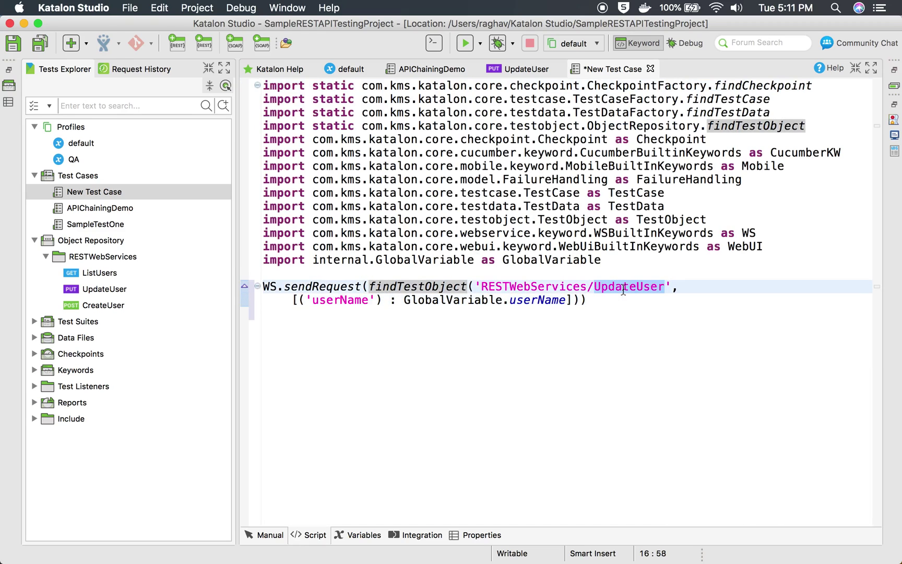
double_click(344, 300)
left_click_drag(405, 299, 565, 299)
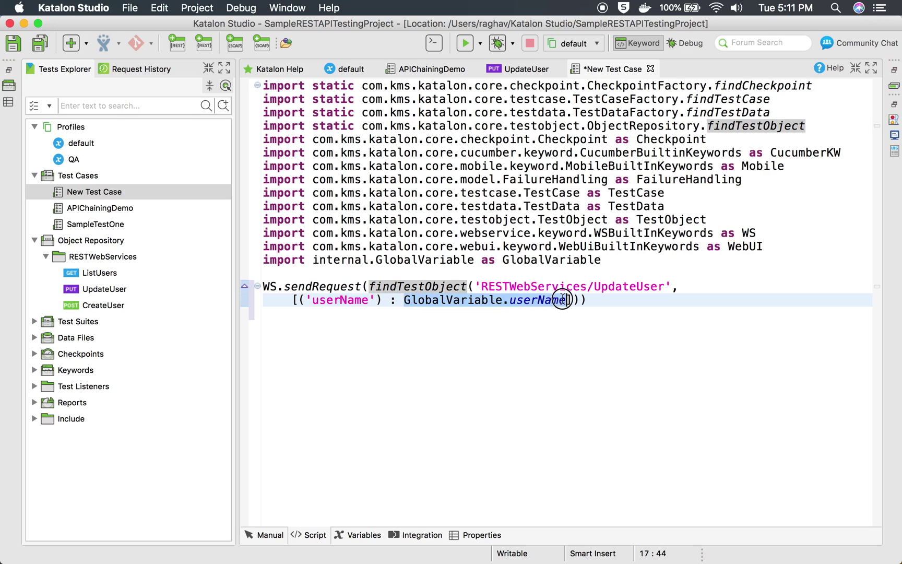
left_click(566, 299)
left_click_drag(566, 300, 404, 300)
left_click_drag(597, 300, 263, 286)
key("super+c")
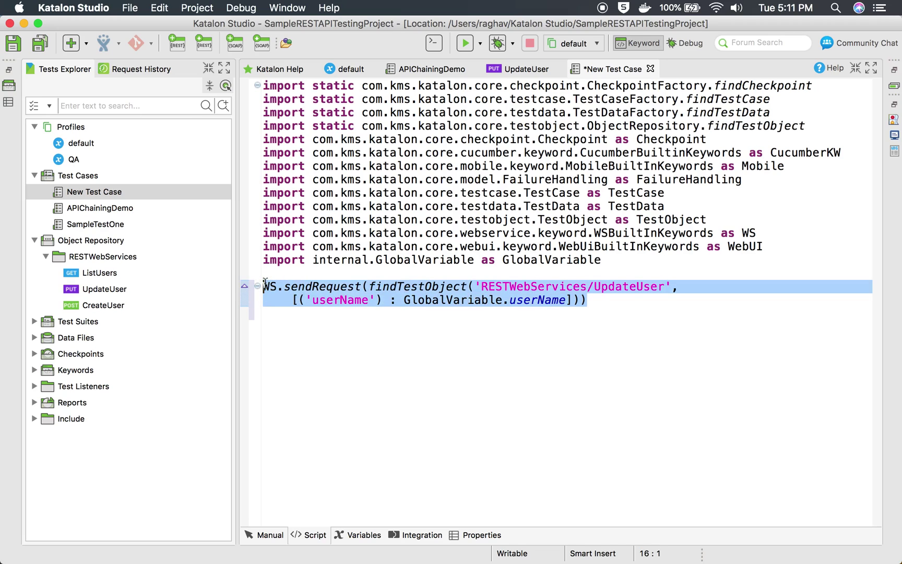
Step: In APIChainingDemo, comment out sendRequestAndVerify and paste the UpdateUser sendRequest statement below it
left_click(431, 69)
left_click(264, 300)
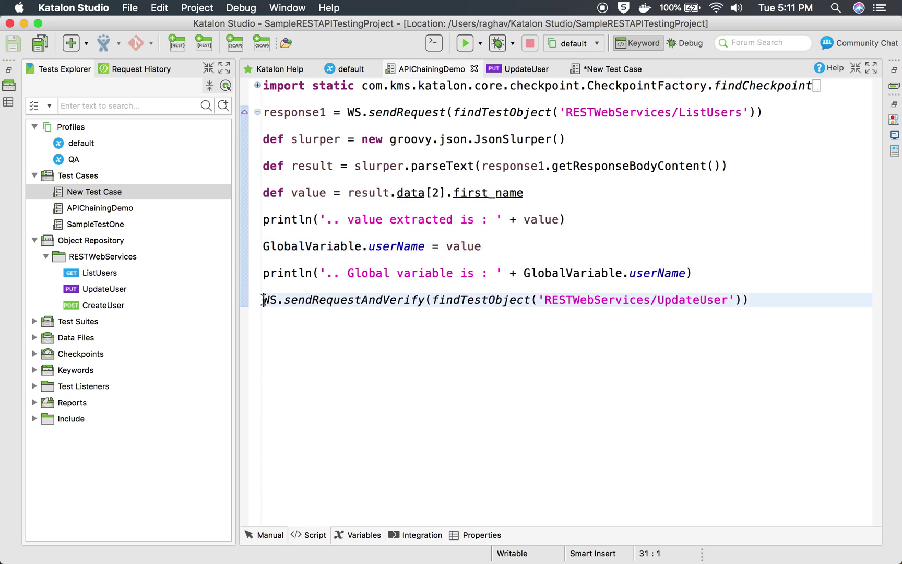
type("//")
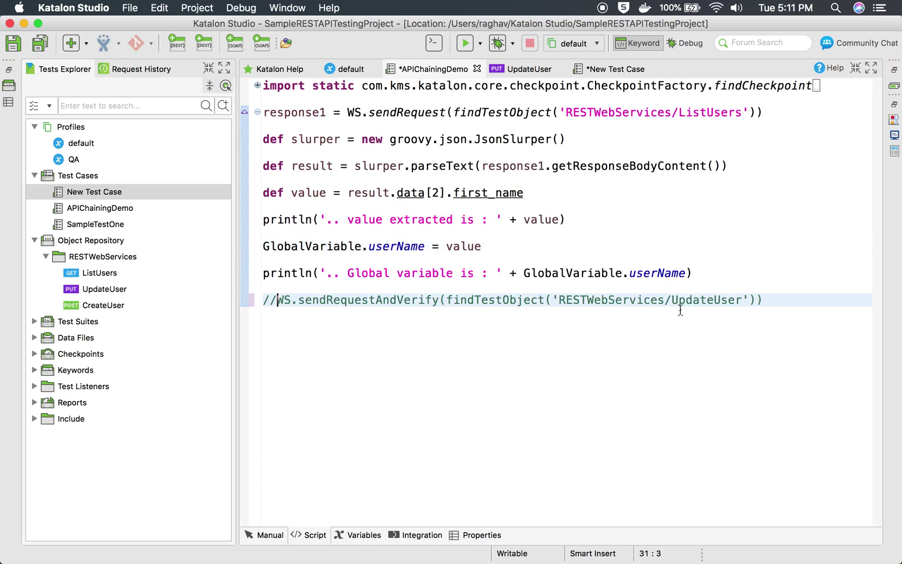
left_click(771, 303)
key("Return")
key("Return")
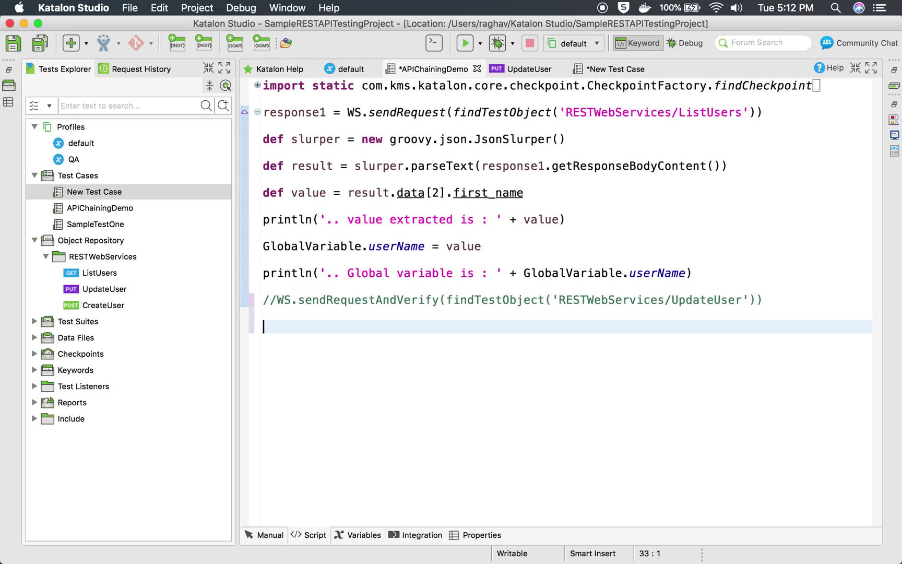
key("super+v")
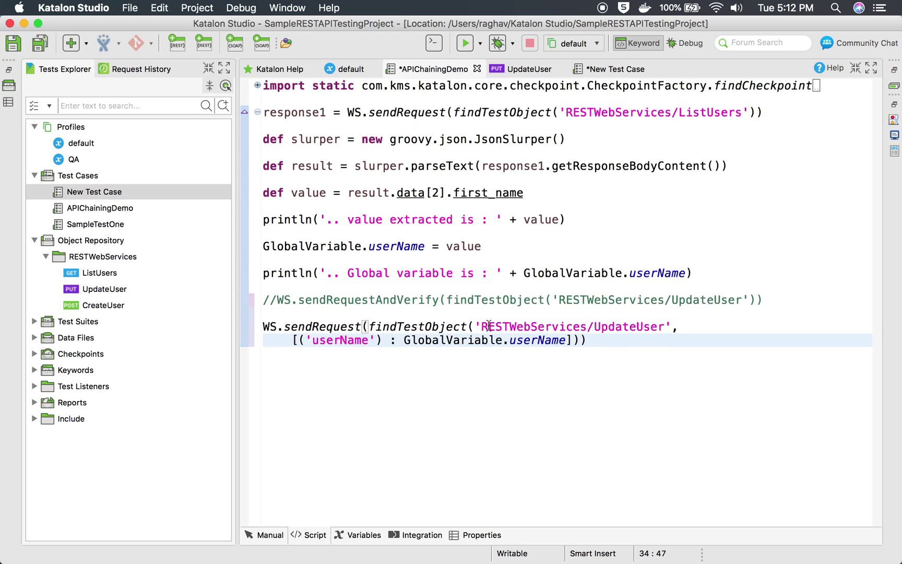
Step: Replace GlobalVariable.userName with the extracted value as the userName argument
left_click_drag(404, 339, 566, 340)
key("BackSpace")
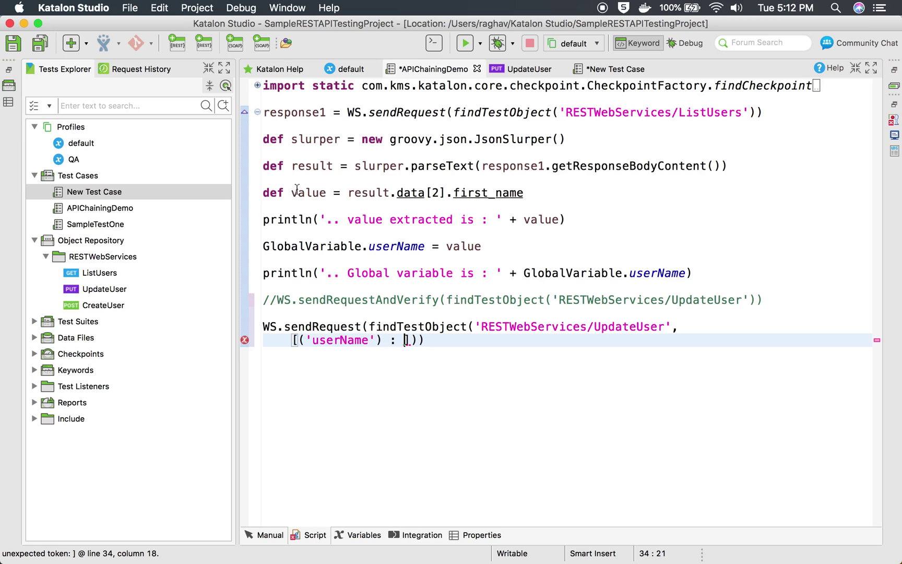
double_click(307, 192)
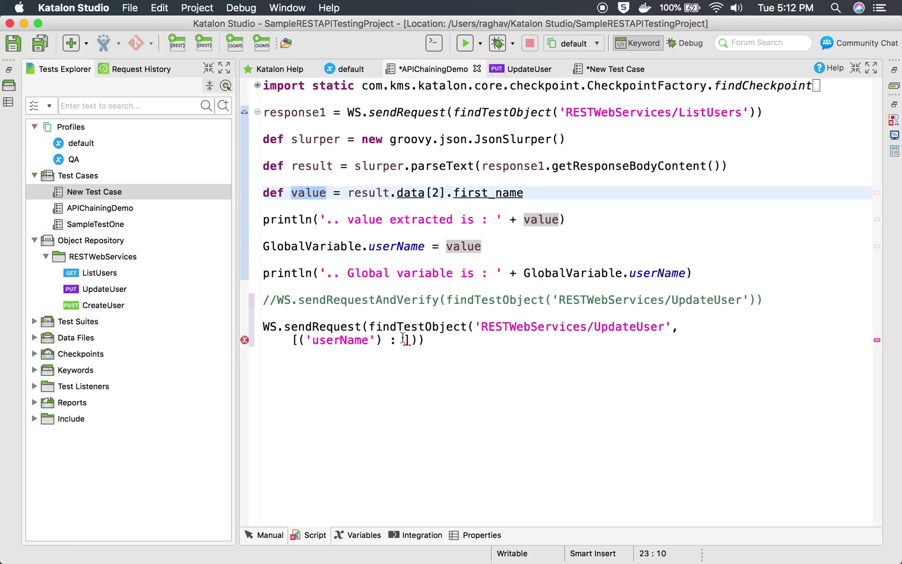
key("super+c")
left_click(403, 339)
key("super+v")
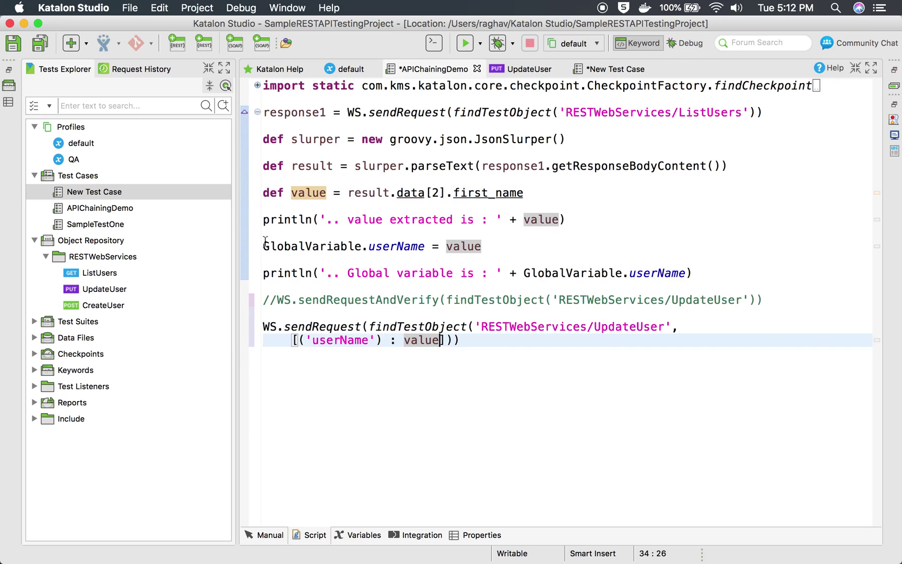
Step: Comment out the GlobalVariable assignment and println lines, save, and run APIChainingDemo
left_click(264, 246)
type("//")
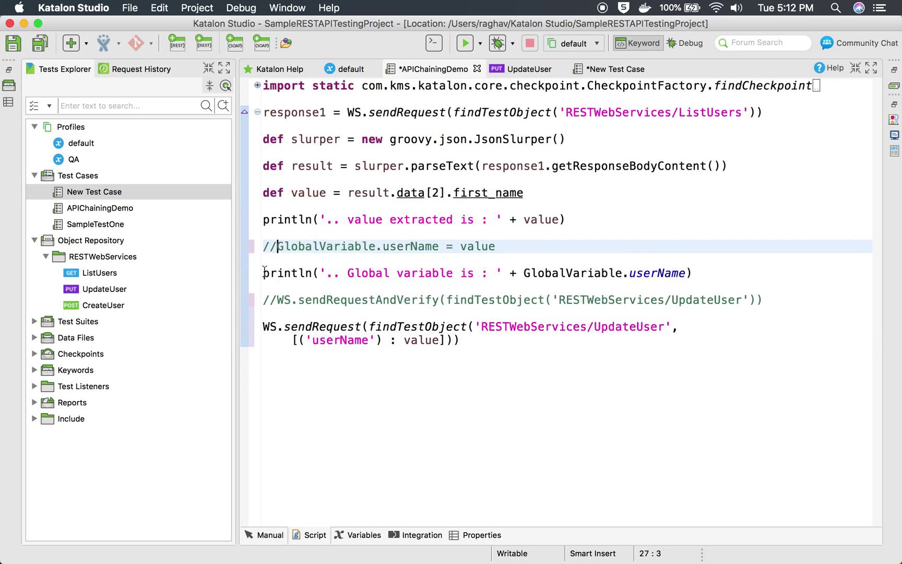
left_click(263, 273)
type("//")
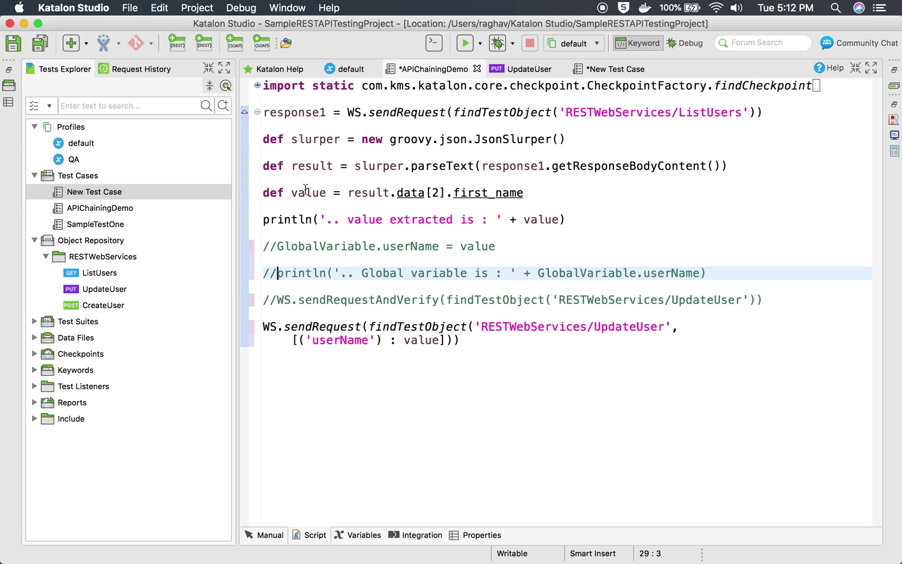
left_click_drag(296, 193, 343, 192)
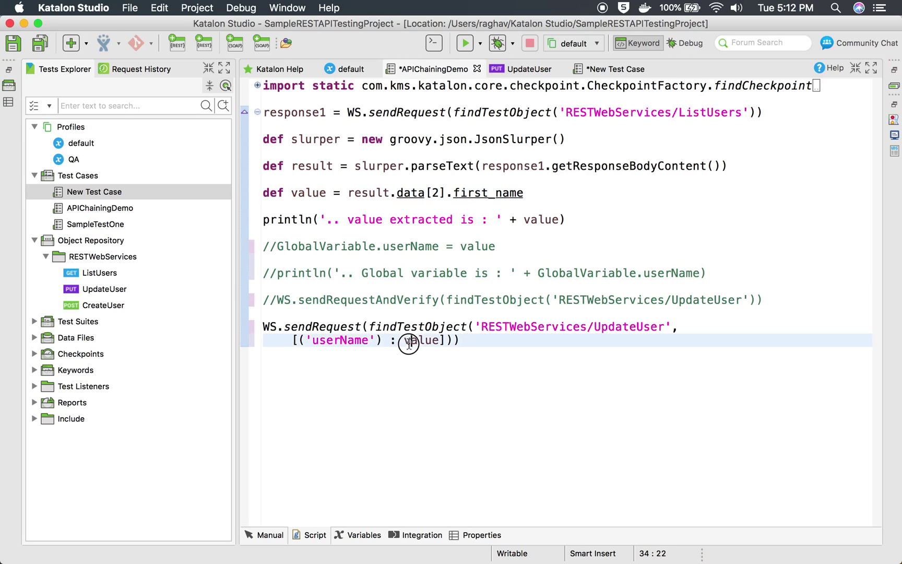
left_click(422, 339)
key("super+shift+s")
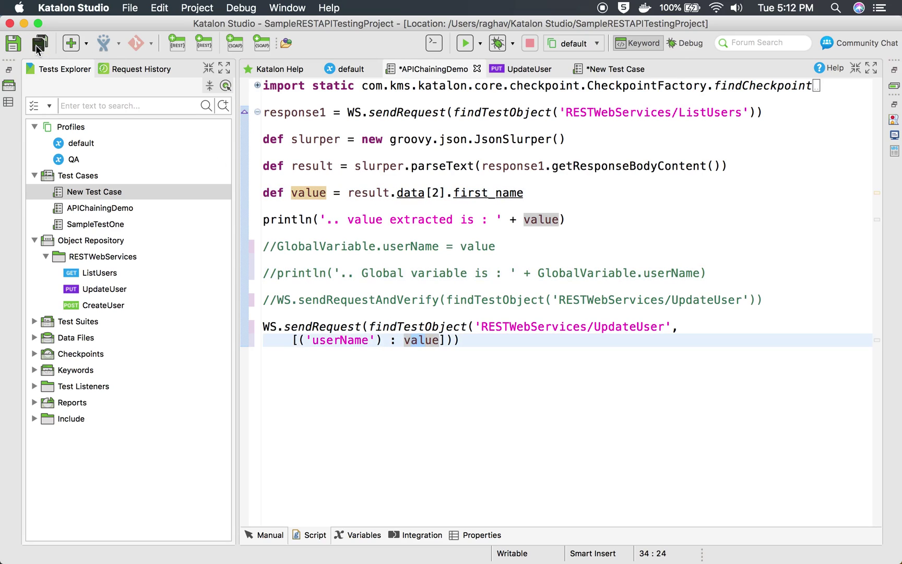
left_click(466, 46)
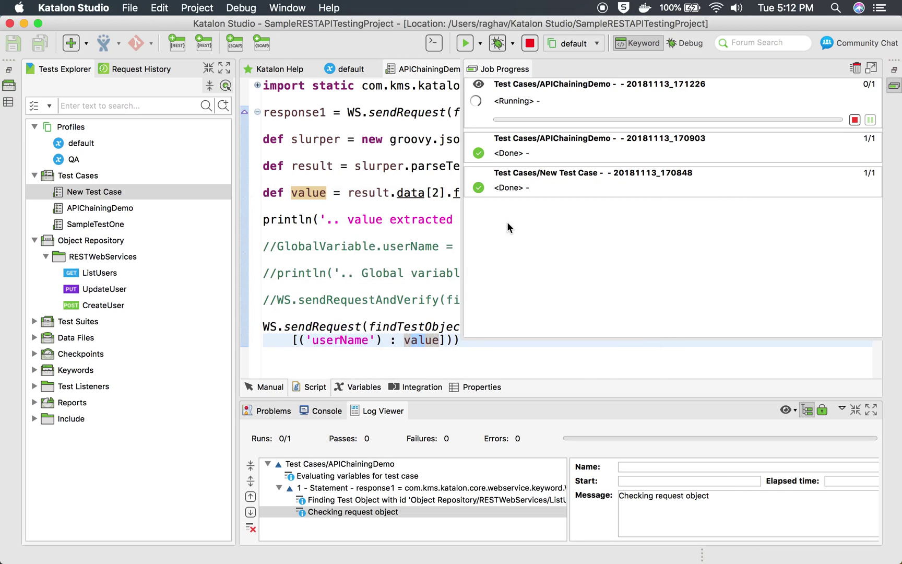
Step: Maximize the Log Viewer, expand the passed run and its sendRequest step, then restore the panel
double_click(380, 412)
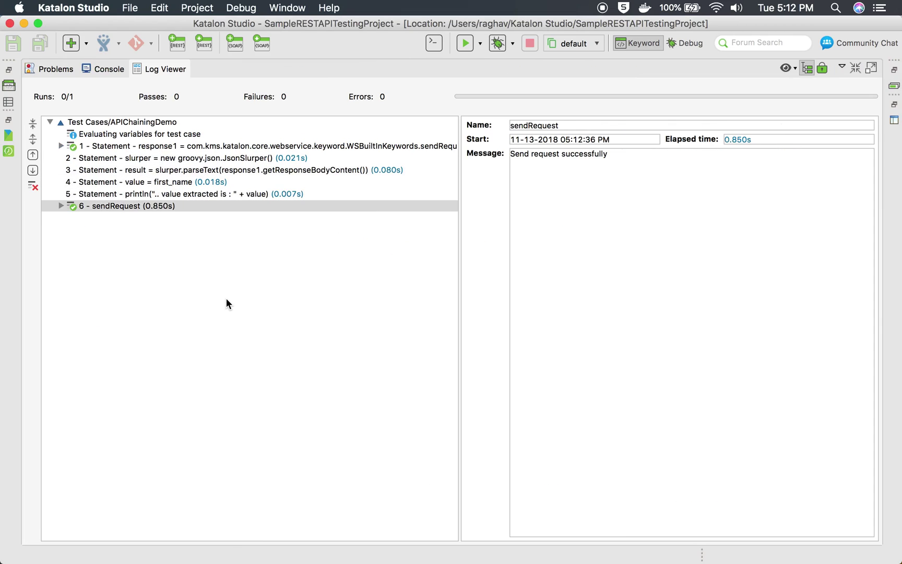
left_click(45, 122)
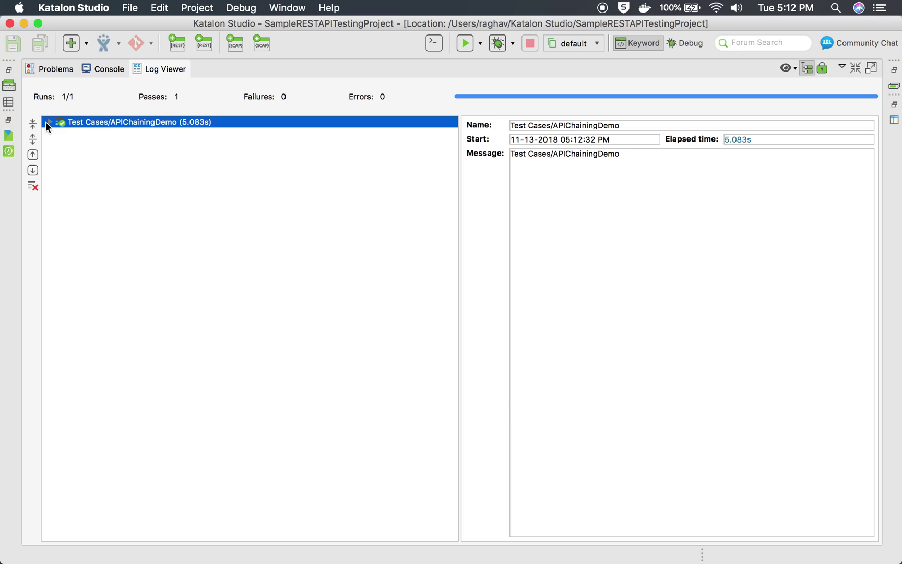
left_click(50, 122)
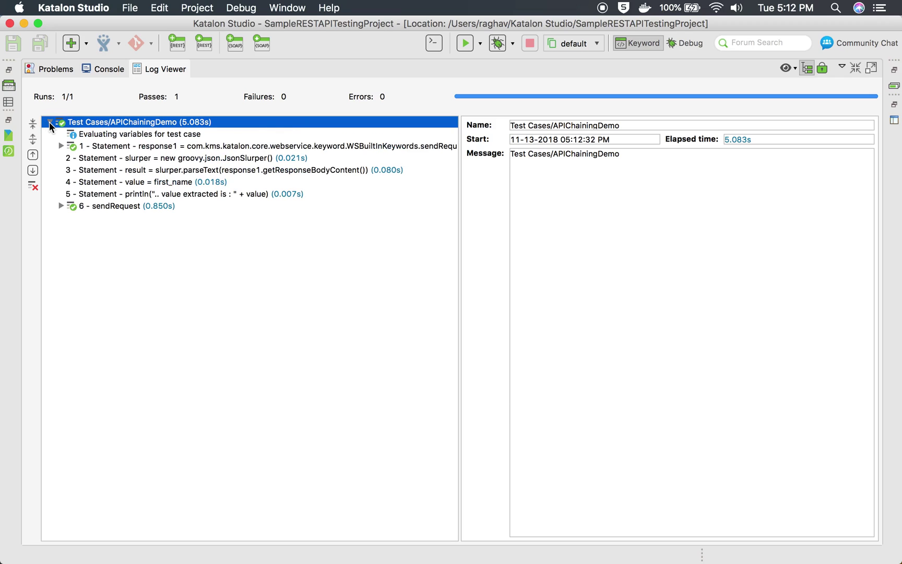
left_click(61, 206)
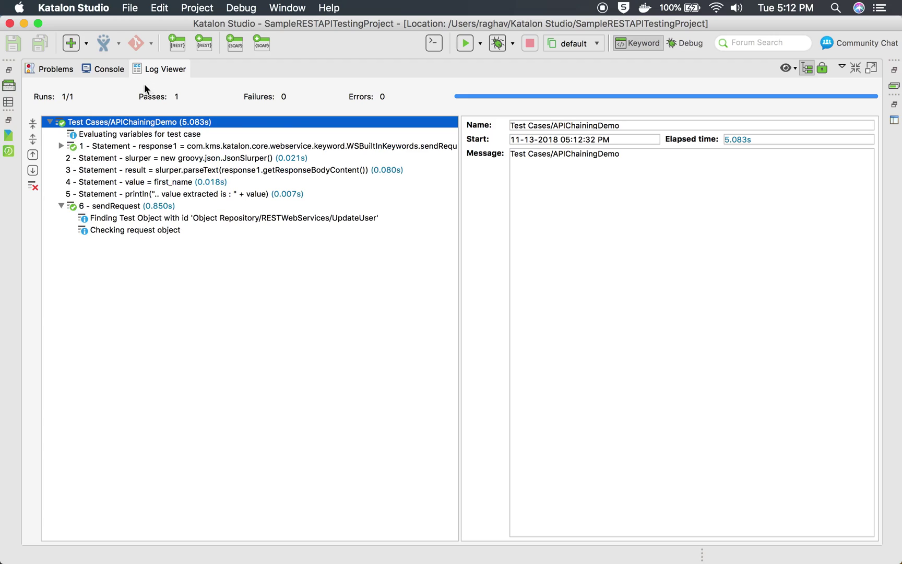
left_click(155, 71)
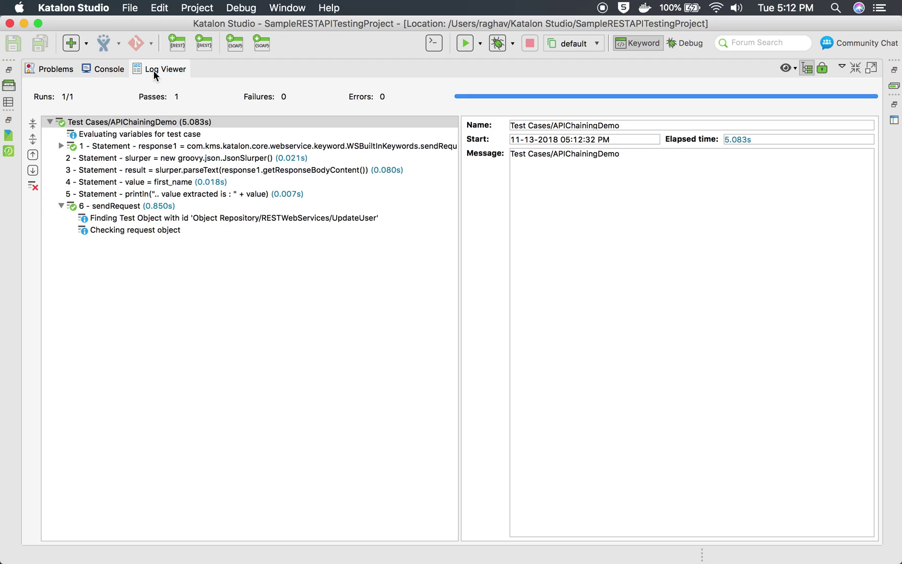
double_click(156, 70)
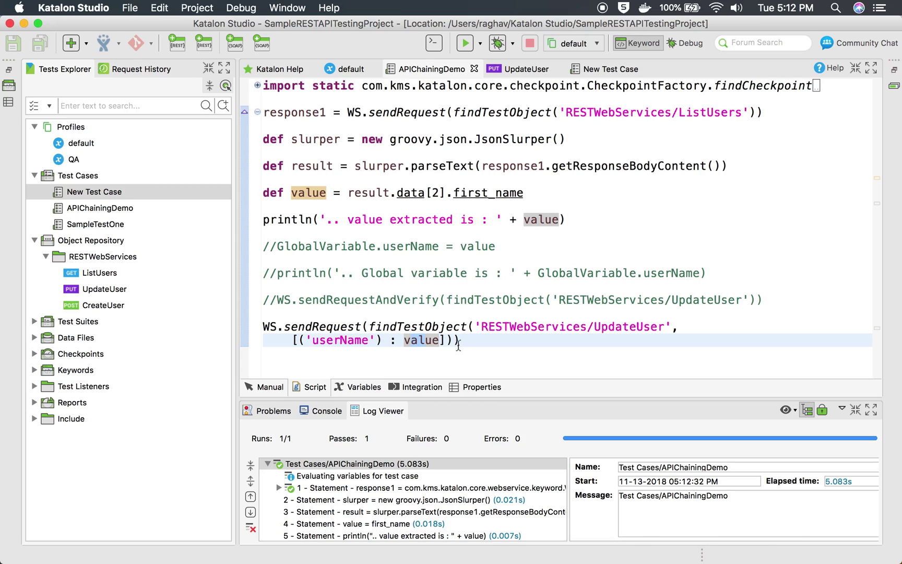
Step: Select the value argument in the UpdateUser sendRequest statement
left_click_drag(460, 342, 261, 329)
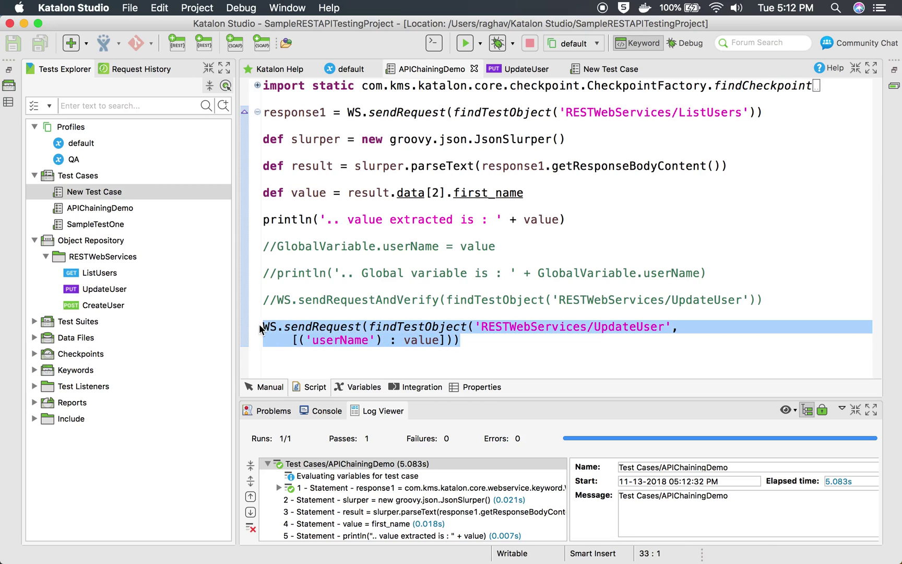
double_click(429, 341)
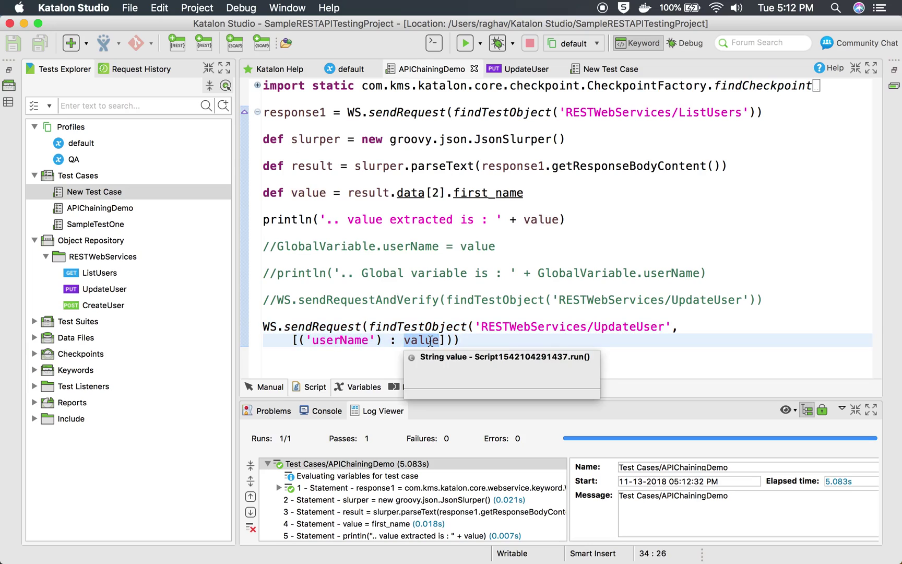
left_click(419, 341)
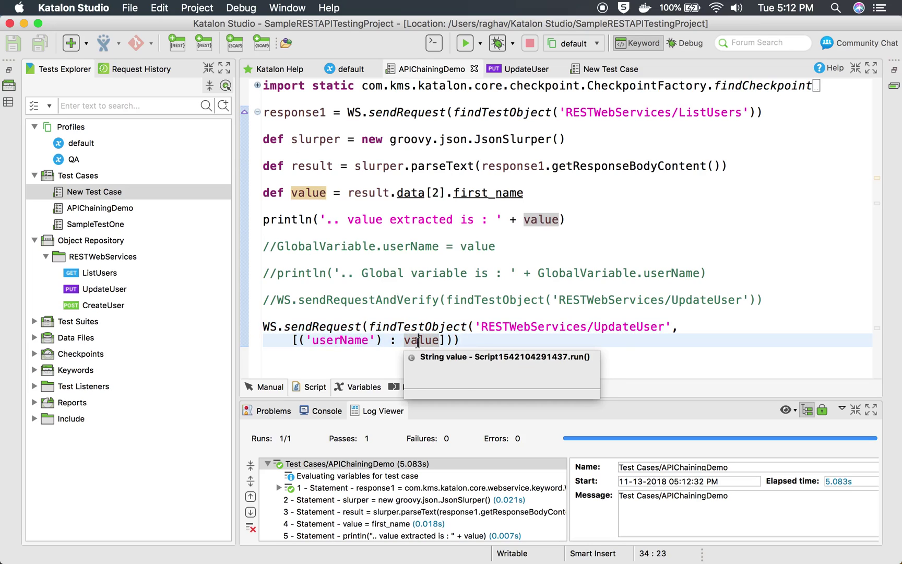
left_click(426, 343)
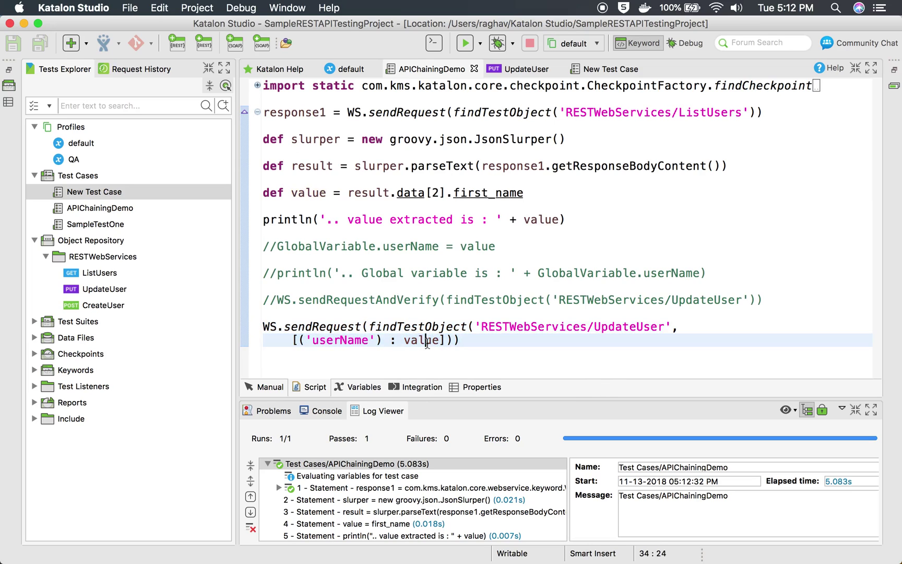
double_click(427, 342)
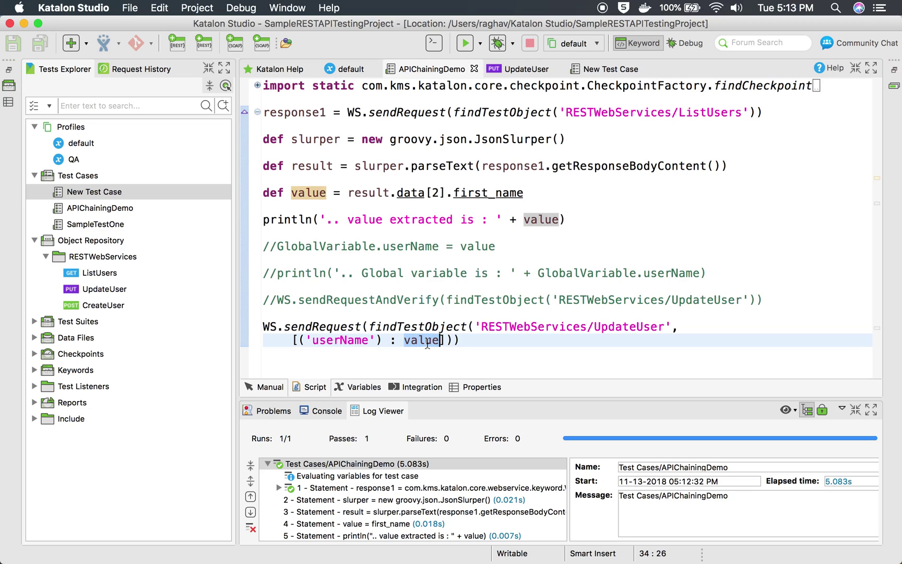
type("'")
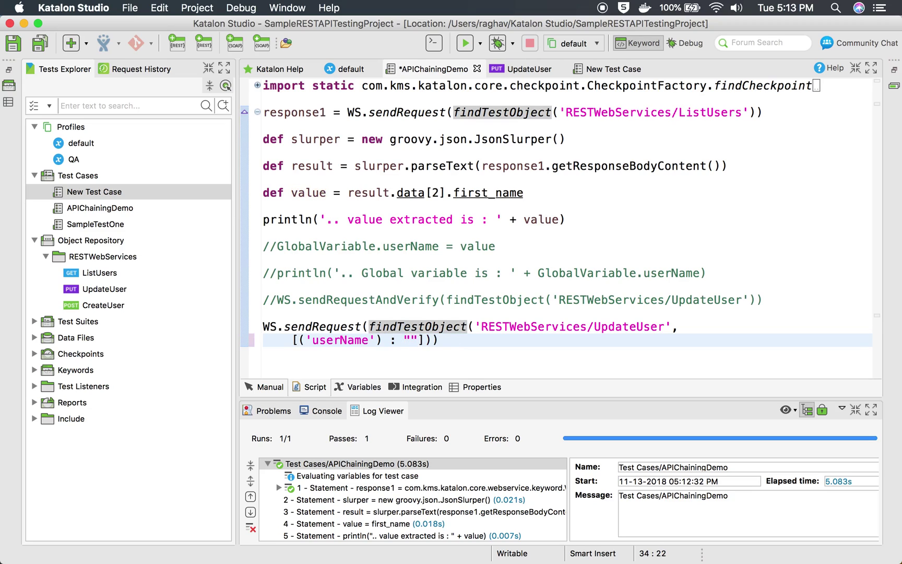
type("ABC")
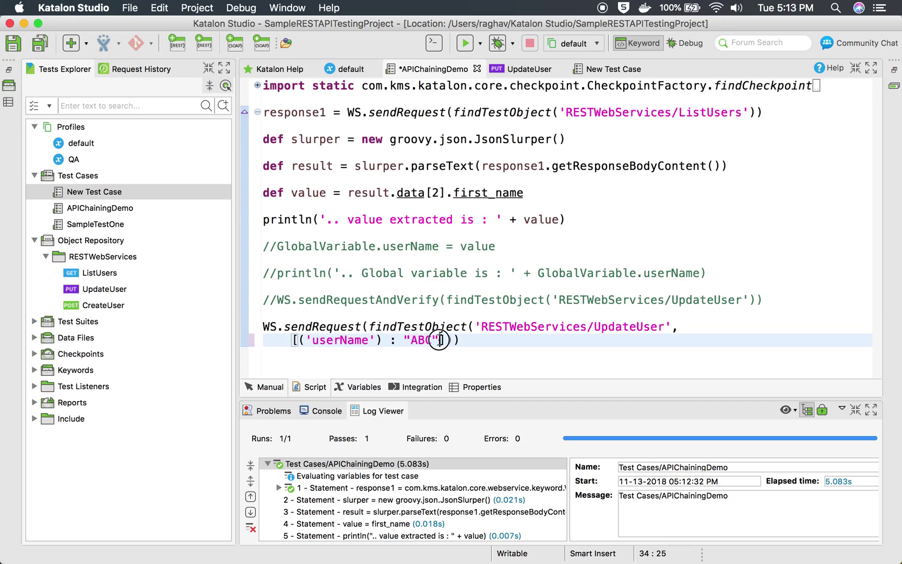
Step: Swap value briefly for 'ABC', restore value, dismiss suggestions, and switch to Notes
left_click_drag(438, 340, 406, 340)
type("value")
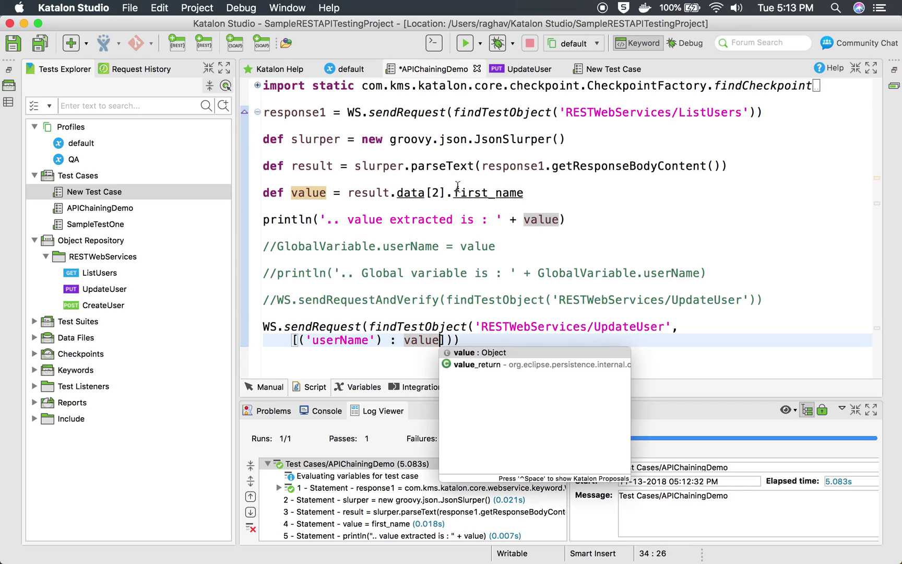
left_click(398, 219)
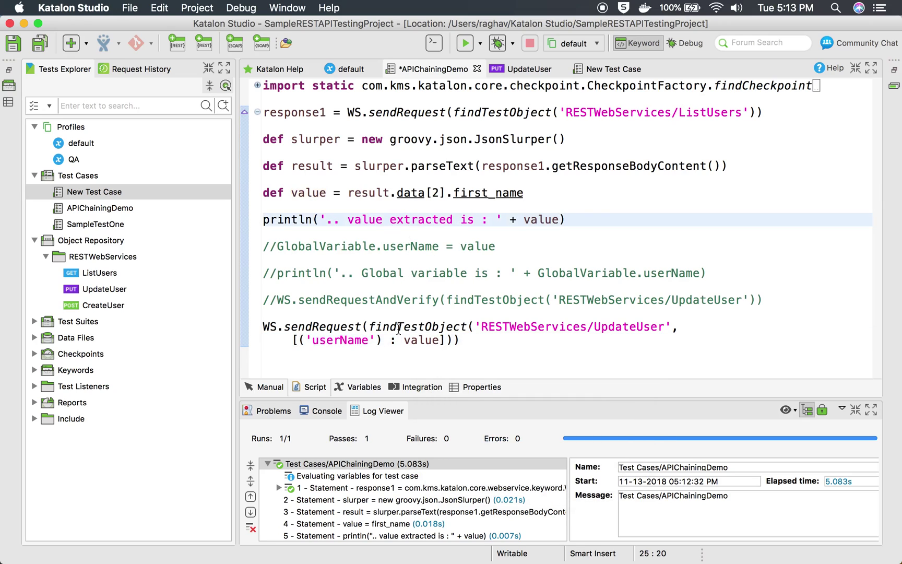
mouse_move(421, 341)
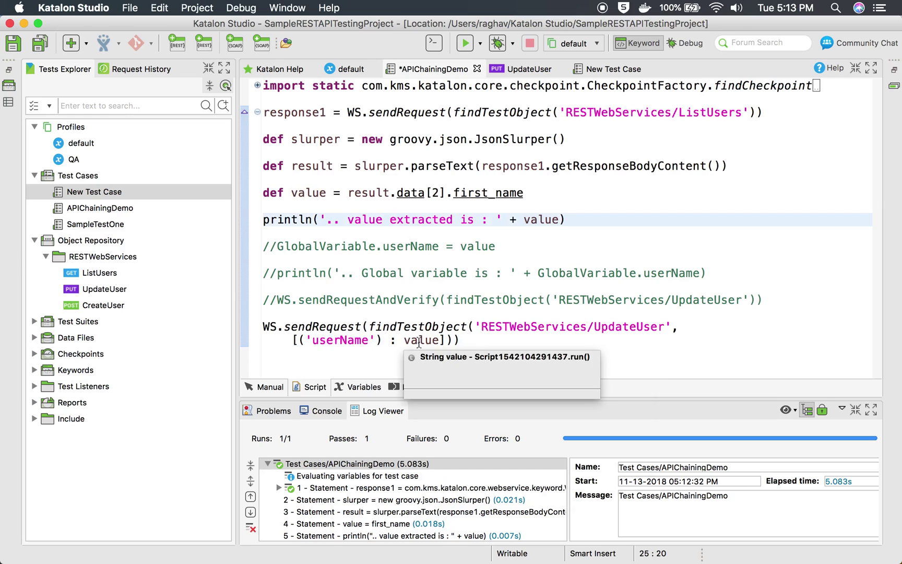
key("super+Tab")
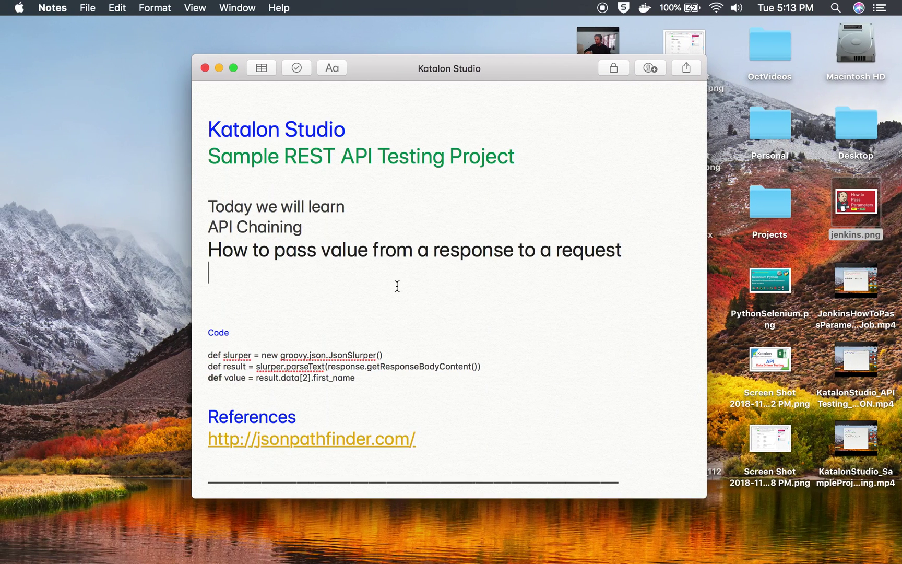